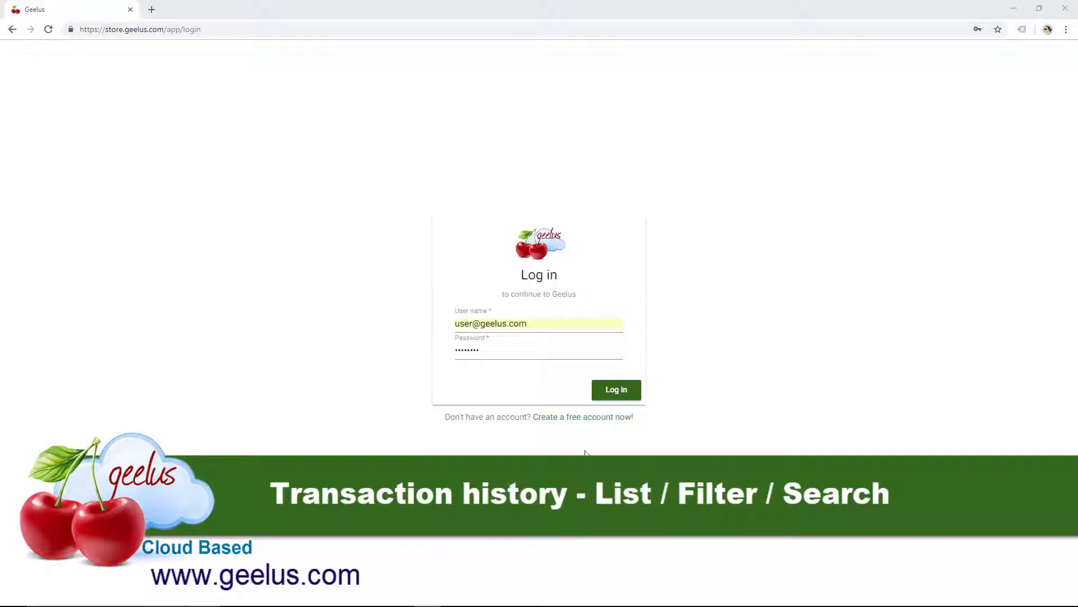
Log in with the prefilled credentials and open the transaction history.
left_click(630, 389)
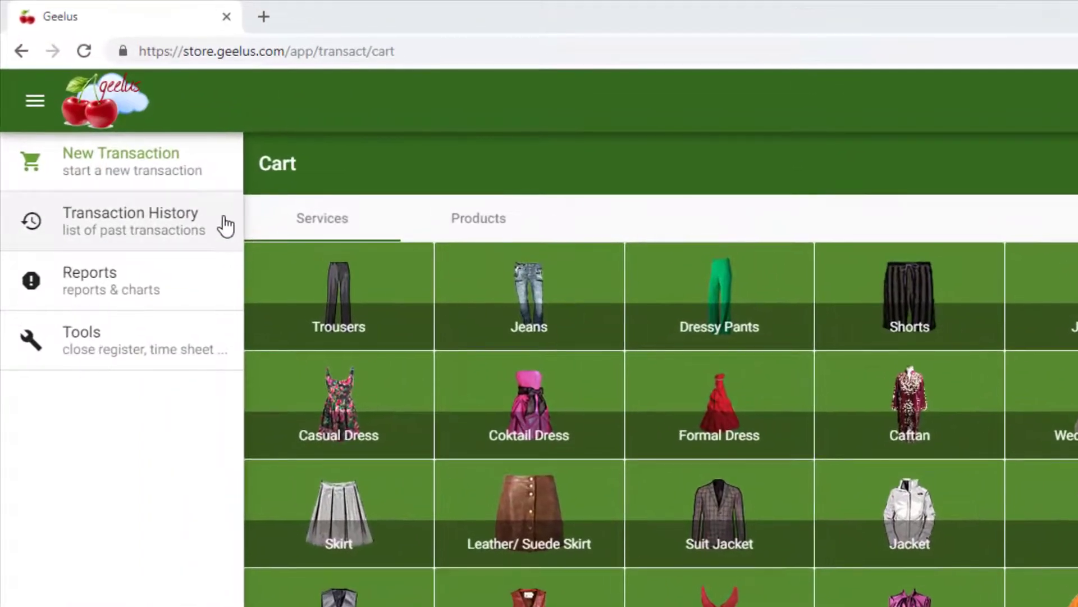
left_click(226, 226)
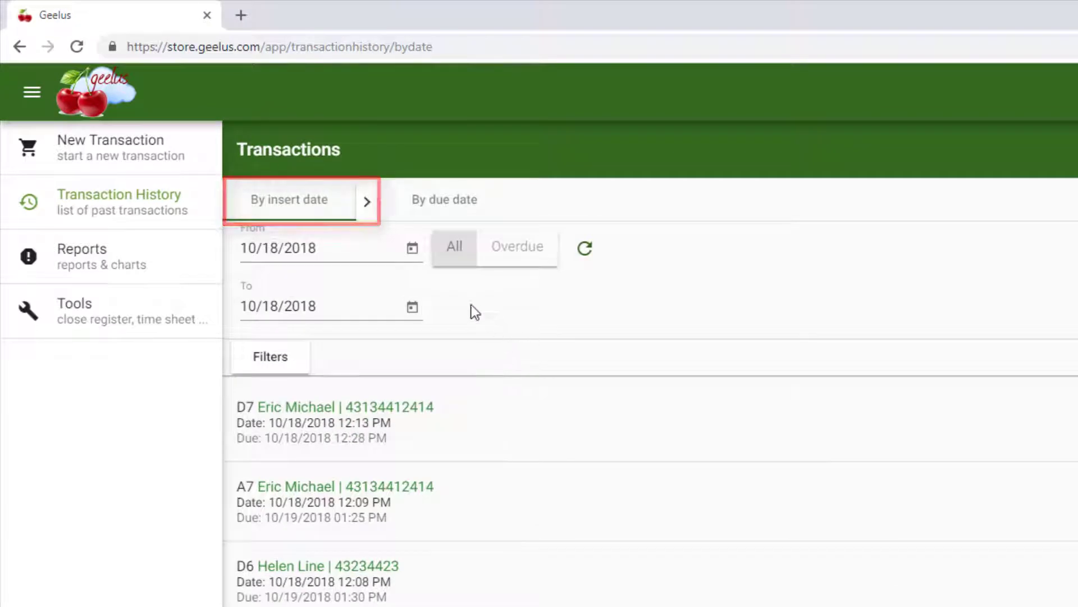
Review the date types by which the transactions can be listed, keeping the insert date.
left_click(371, 200)
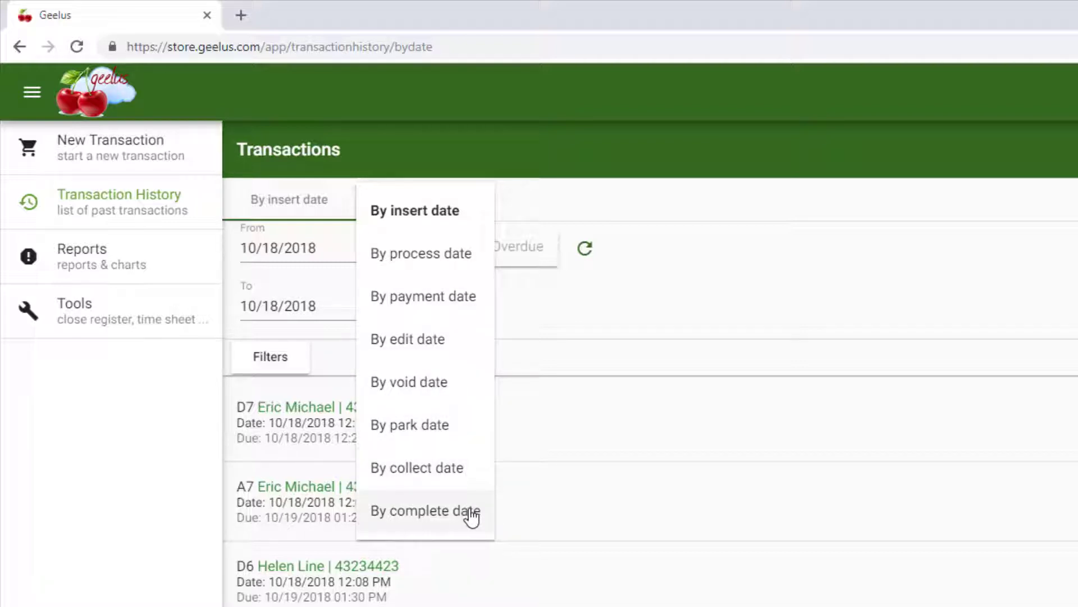
left_click(569, 299)
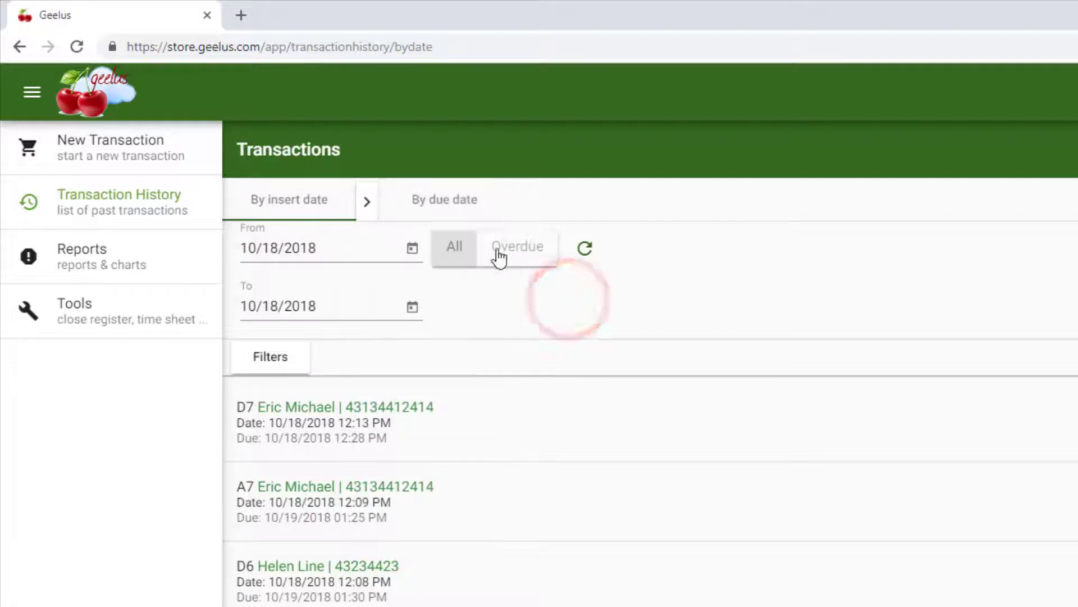
List the transactions by due date, viewing 10/19/2018 first and returning to 10/18/2018.
left_click(466, 207)
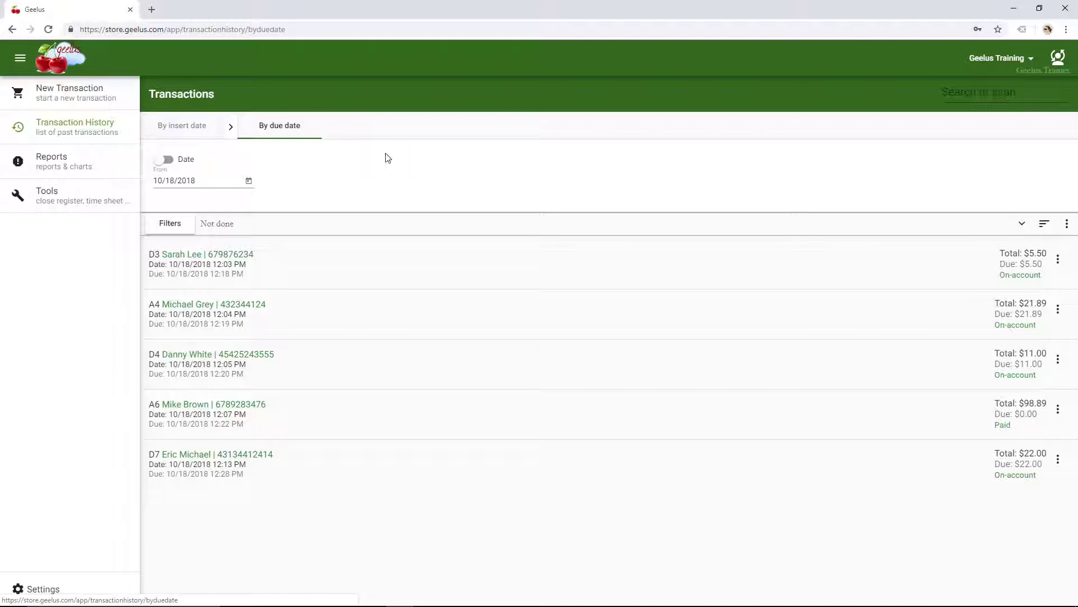
left_click(248, 181)
left_click(586, 354)
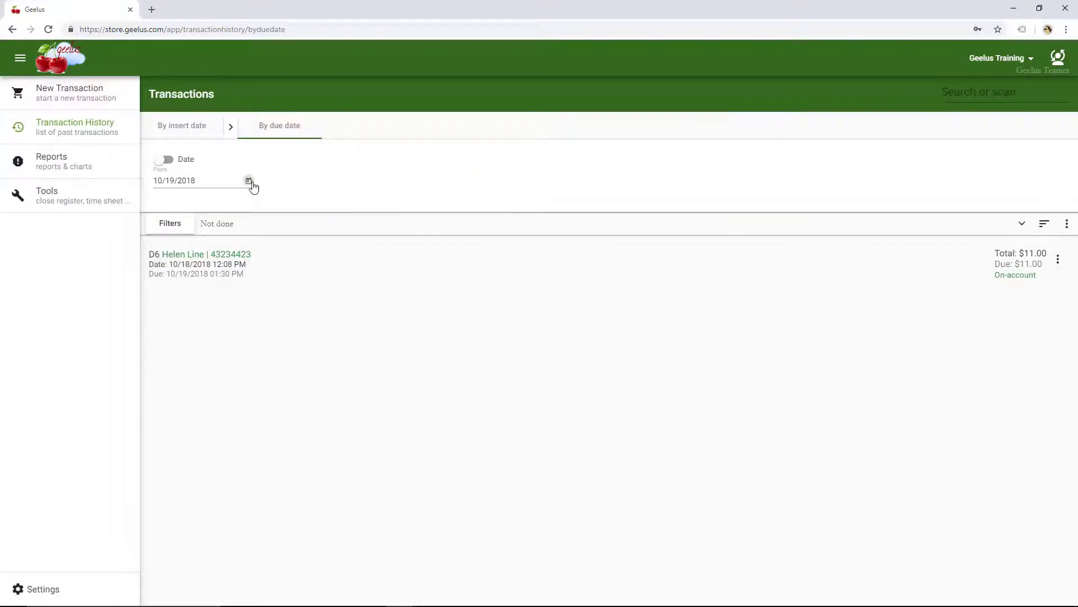
left_click(248, 180)
left_click(537, 352)
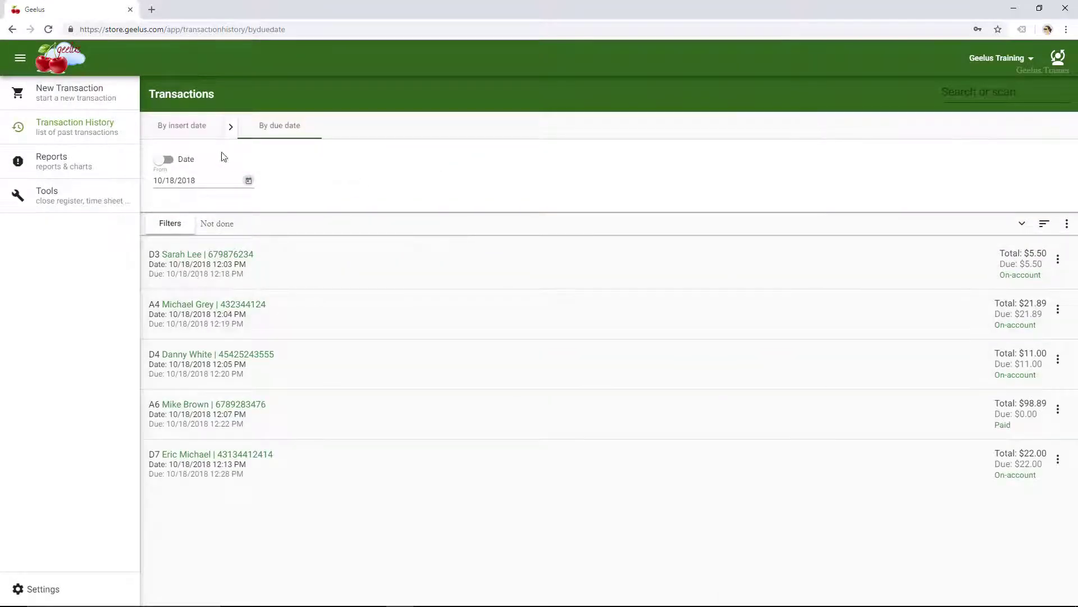
Switch back to the list by insert date and look at the calendar for its From date.
left_click(191, 134)
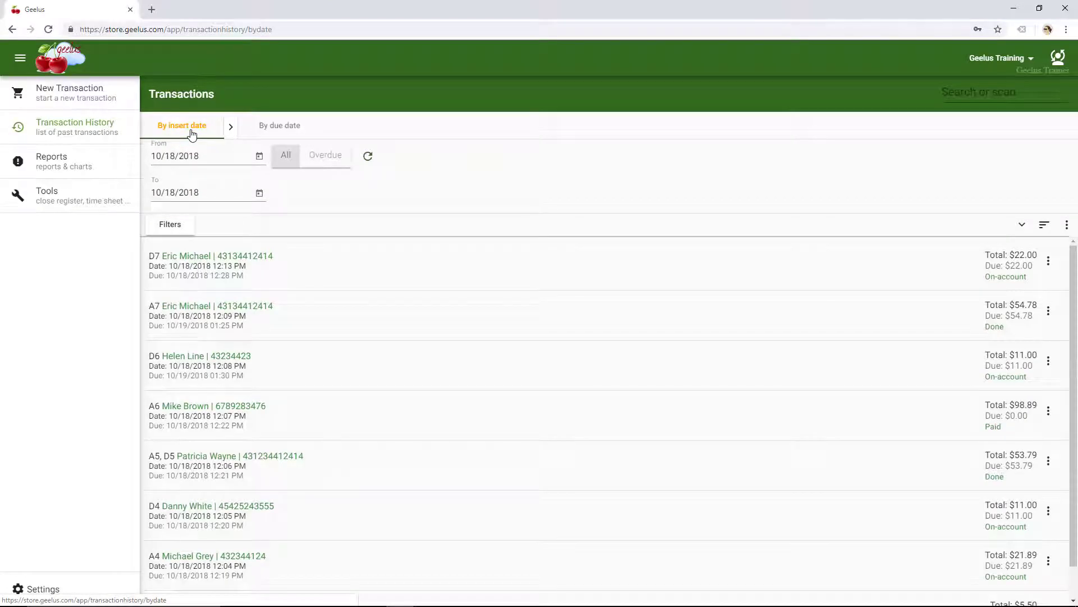
left_click(259, 157)
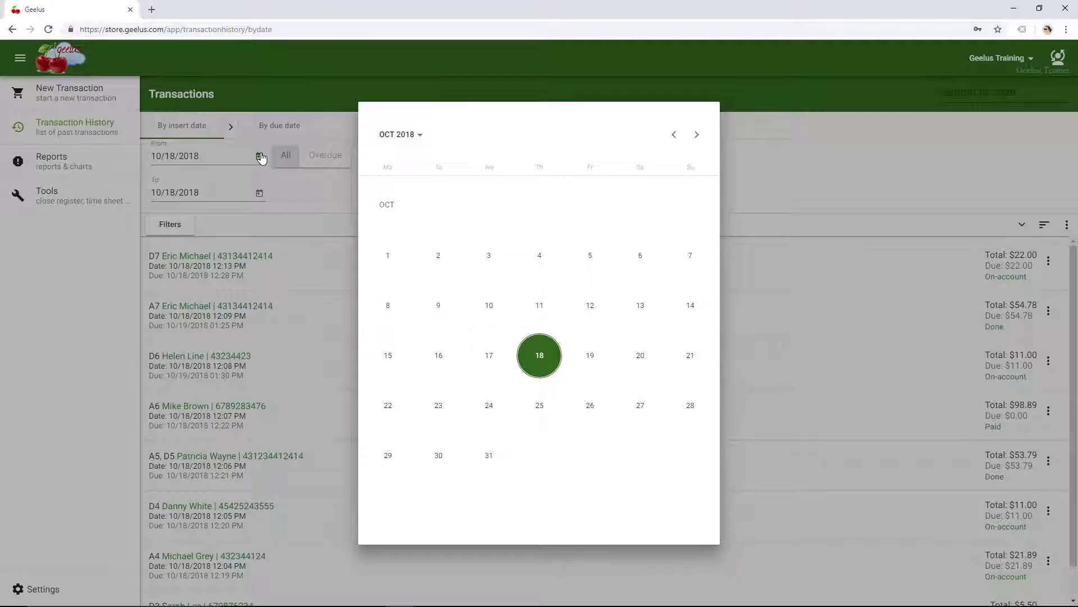
left_click(261, 157)
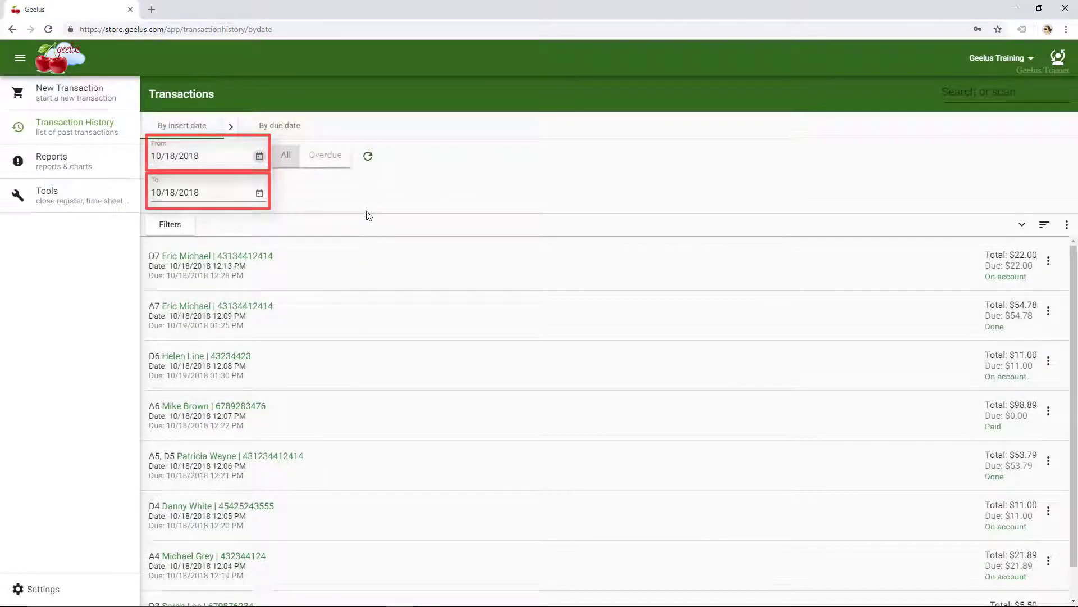
List the transactions by payment date, and return to the list by insert date.
left_click(230, 127)
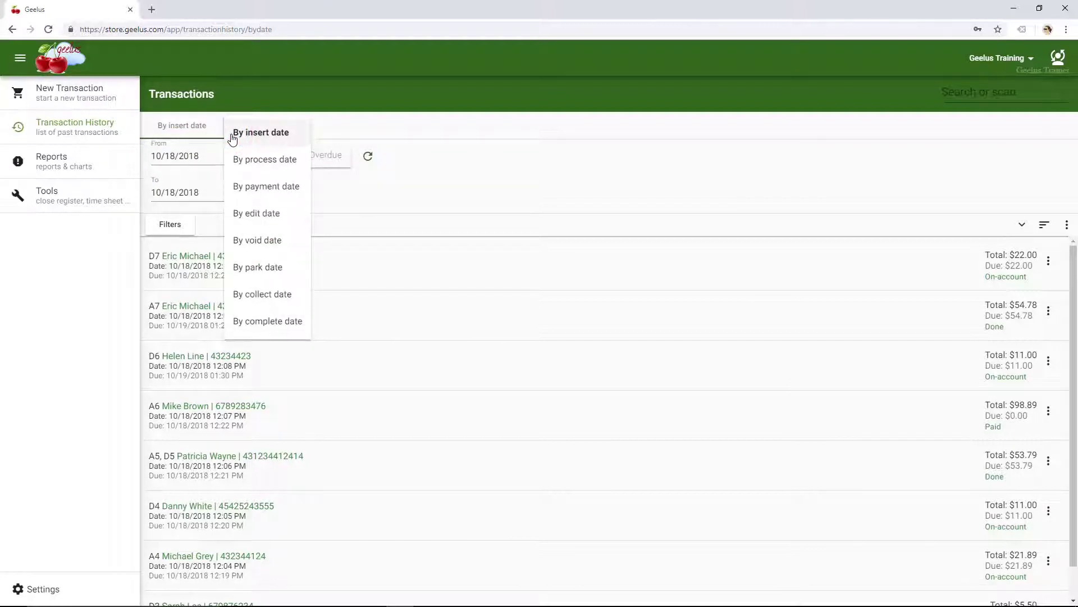
left_click(260, 186)
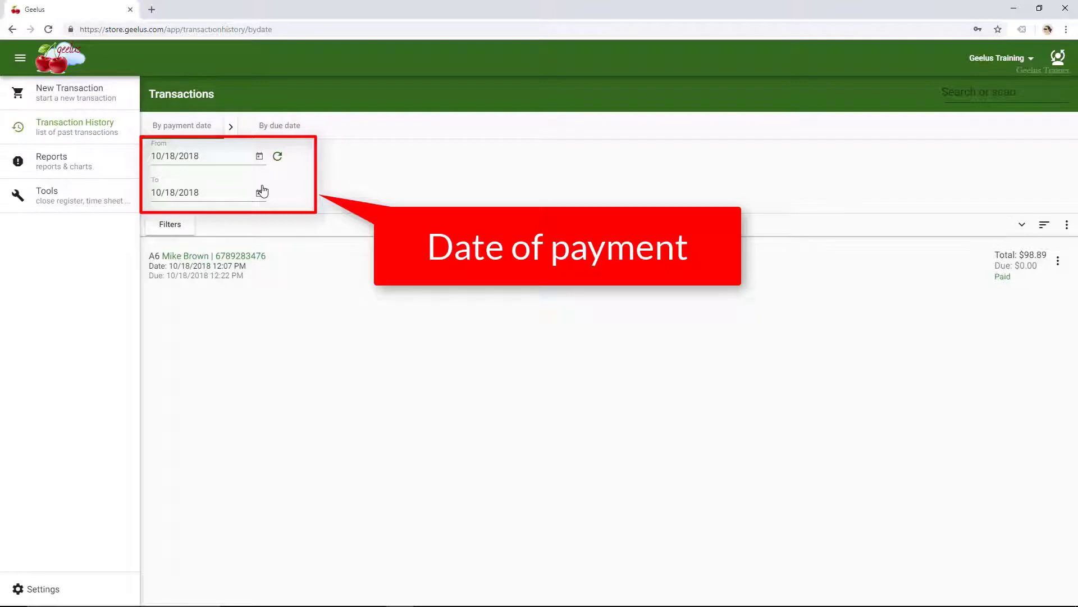
left_click(232, 129)
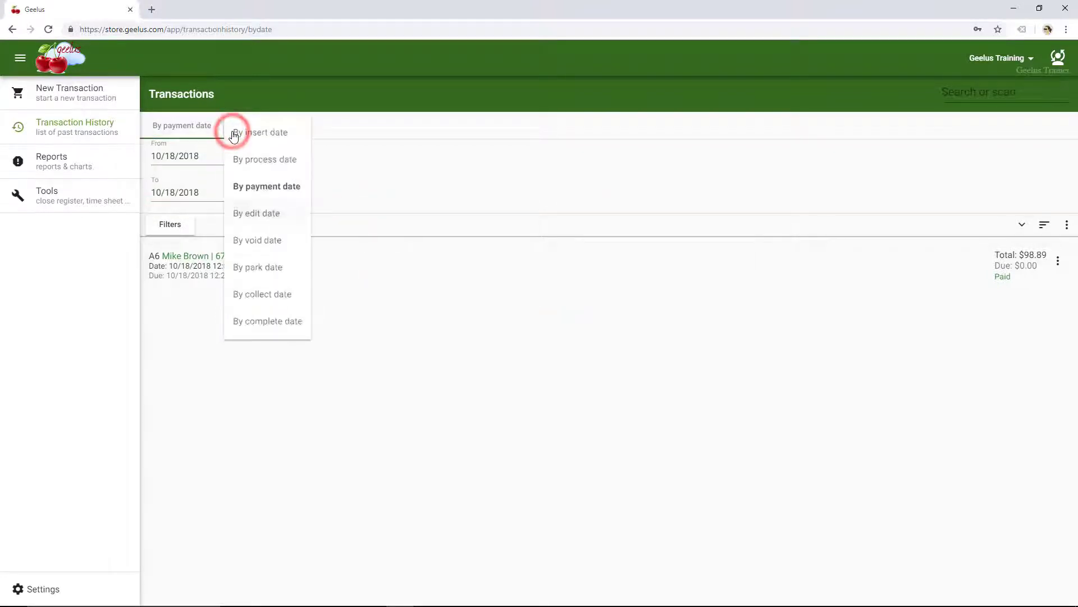
left_click(251, 134)
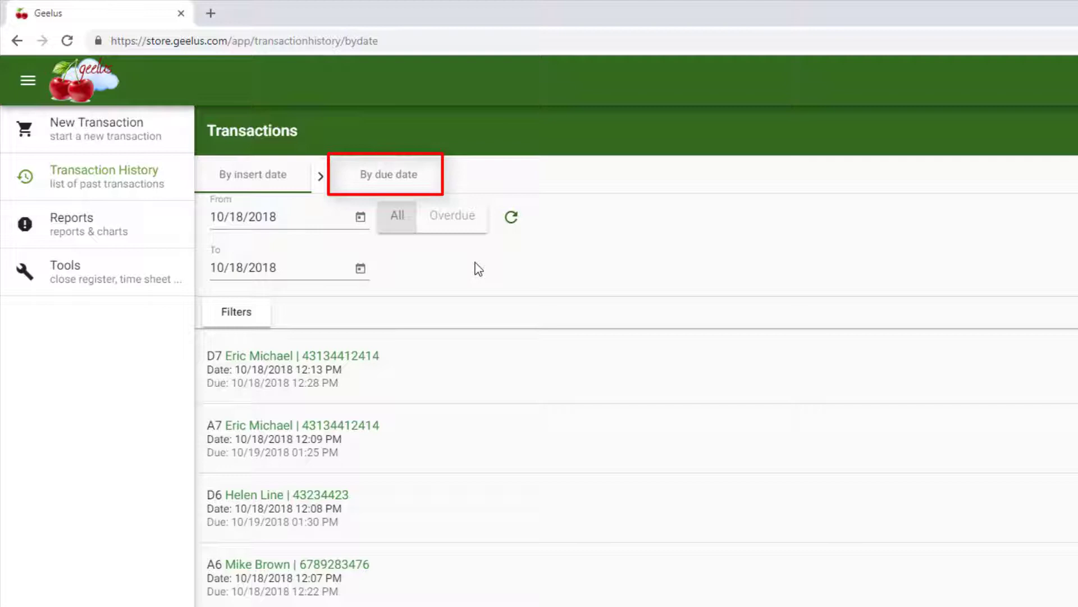
List the transactions by due date and add the Not collected filter alongside Not done.
left_click(381, 175)
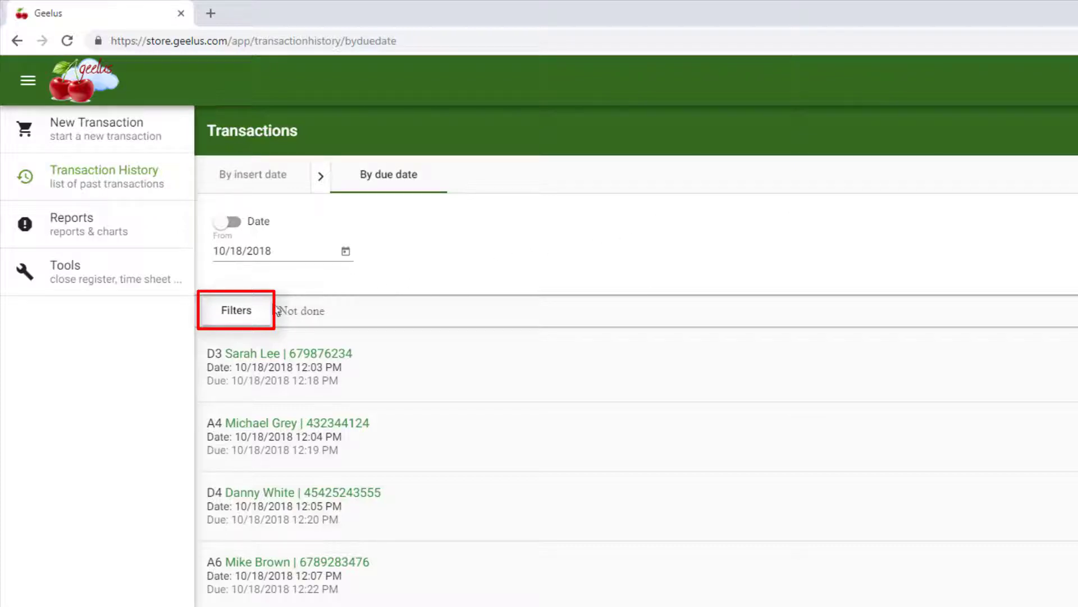
left_click(119, 177)
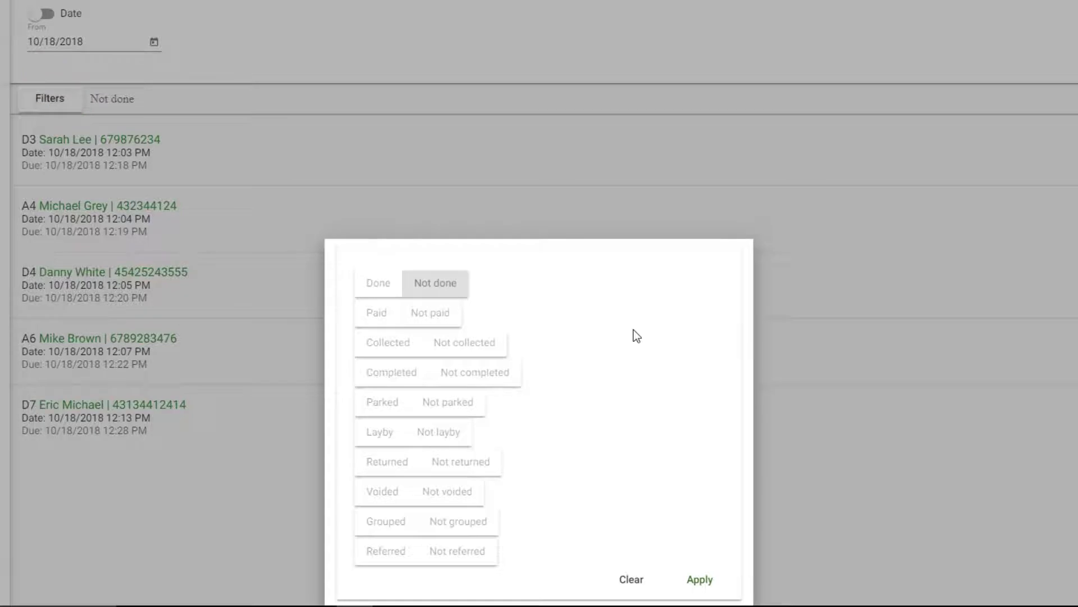
left_click(486, 342)
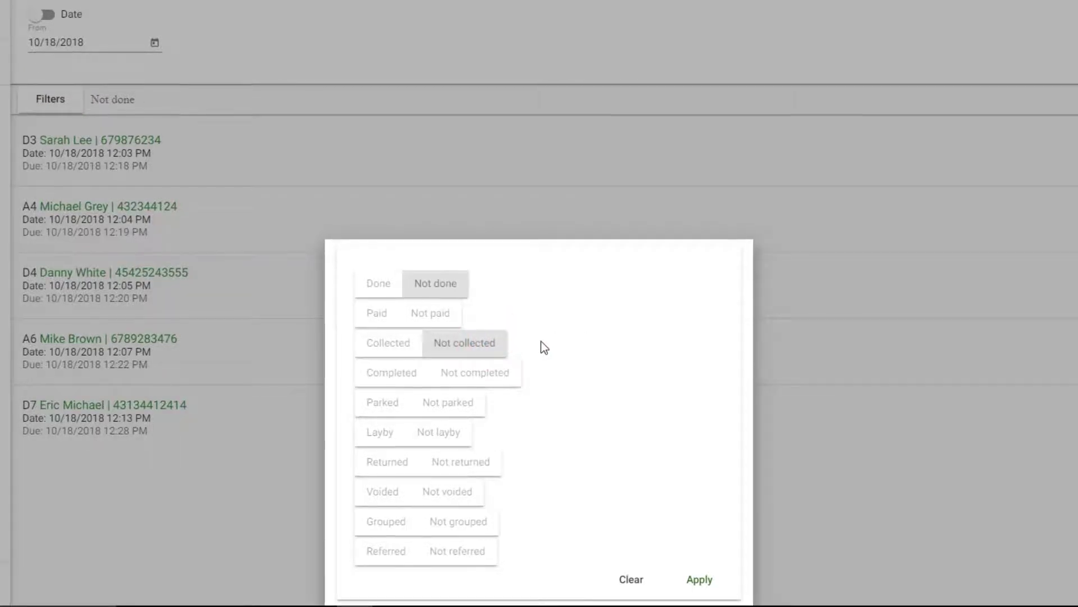
left_click(700, 579)
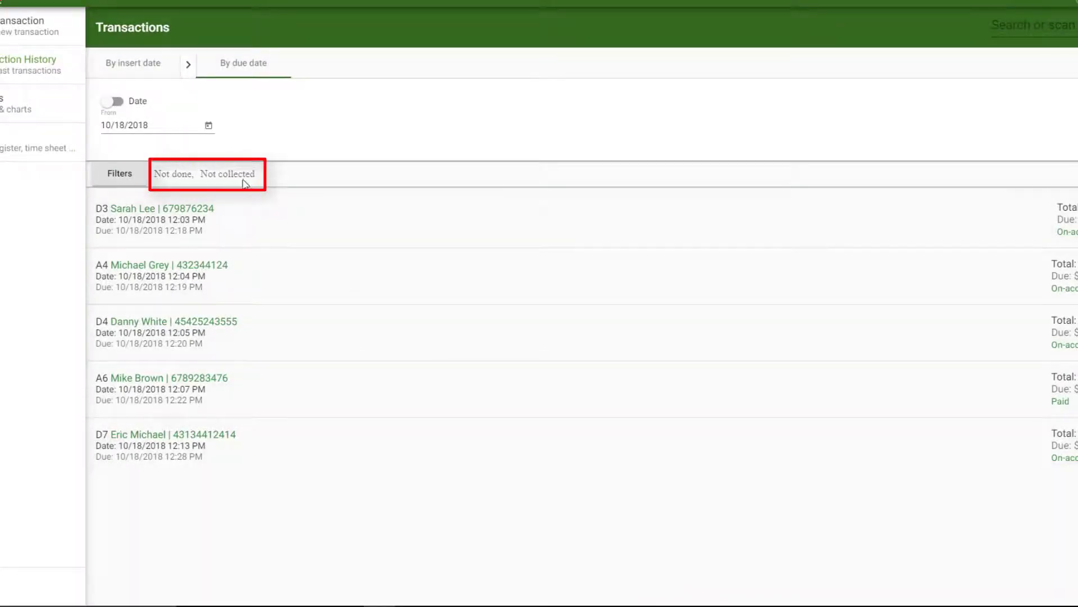
Choose the Done filter to inspect its Done by employee options, and clear the filters.
left_click(125, 178)
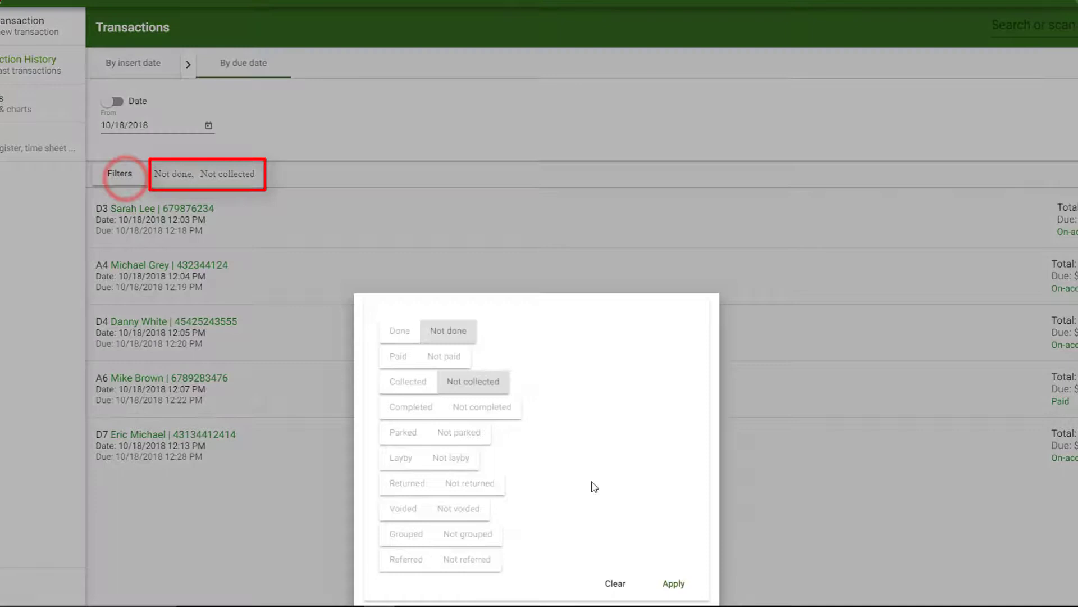
left_click(400, 331)
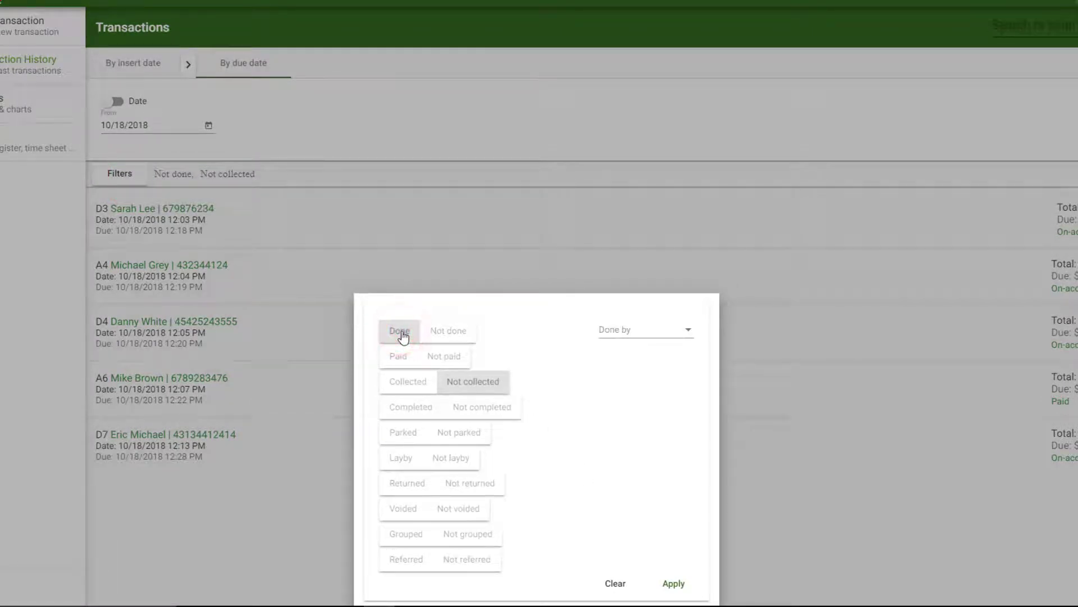
left_click(626, 331)
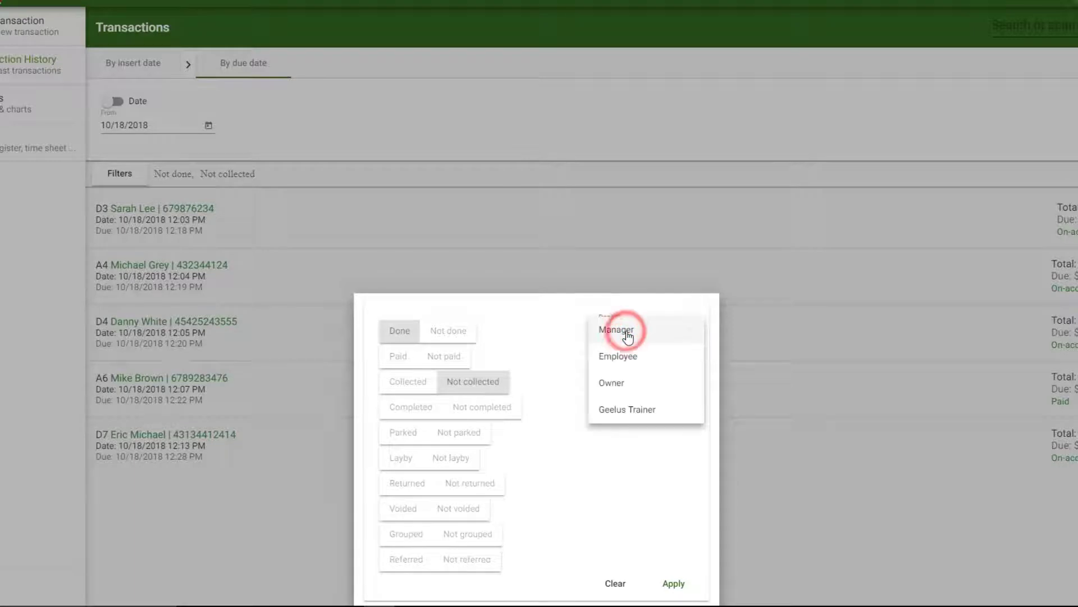
left_click(530, 355)
left_click(628, 582)
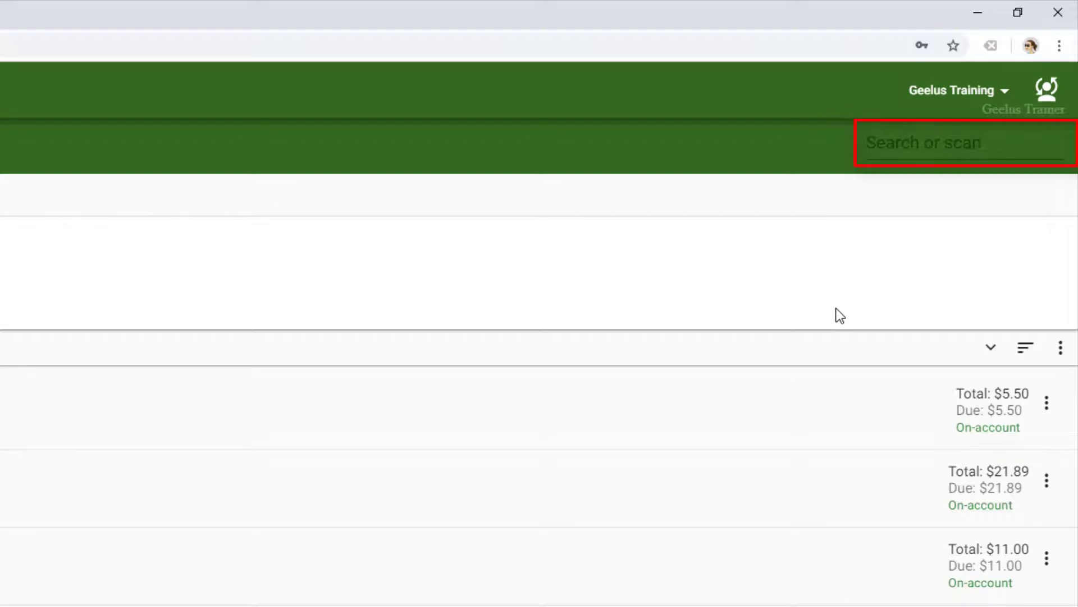
Search for a transaction by its transaction number, view its details and close them.
left_click(943, 144)
type("D1")
key("Return")
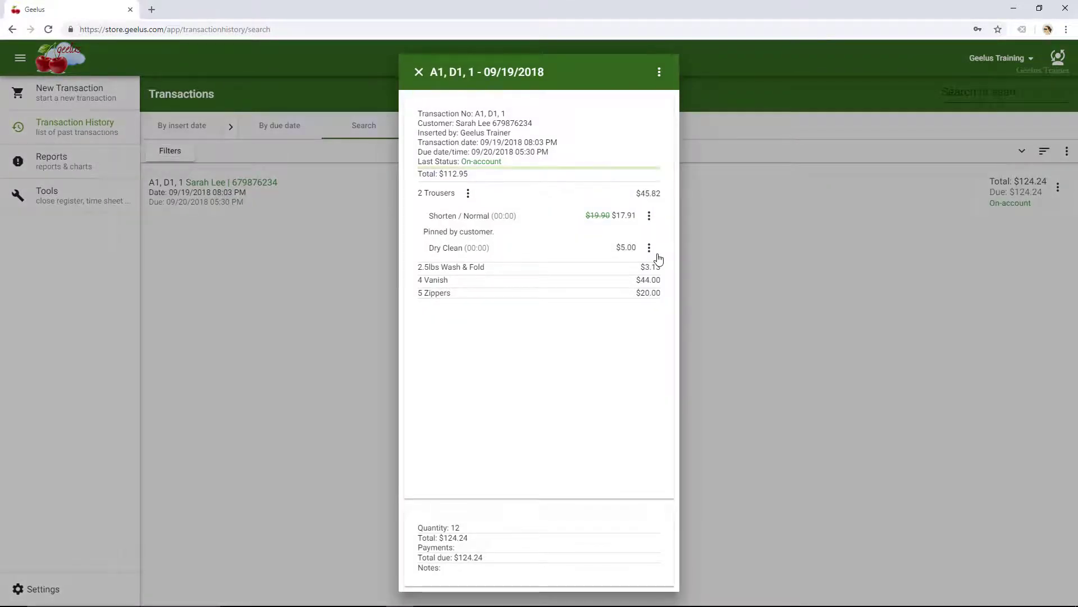
left_click(765, 238)
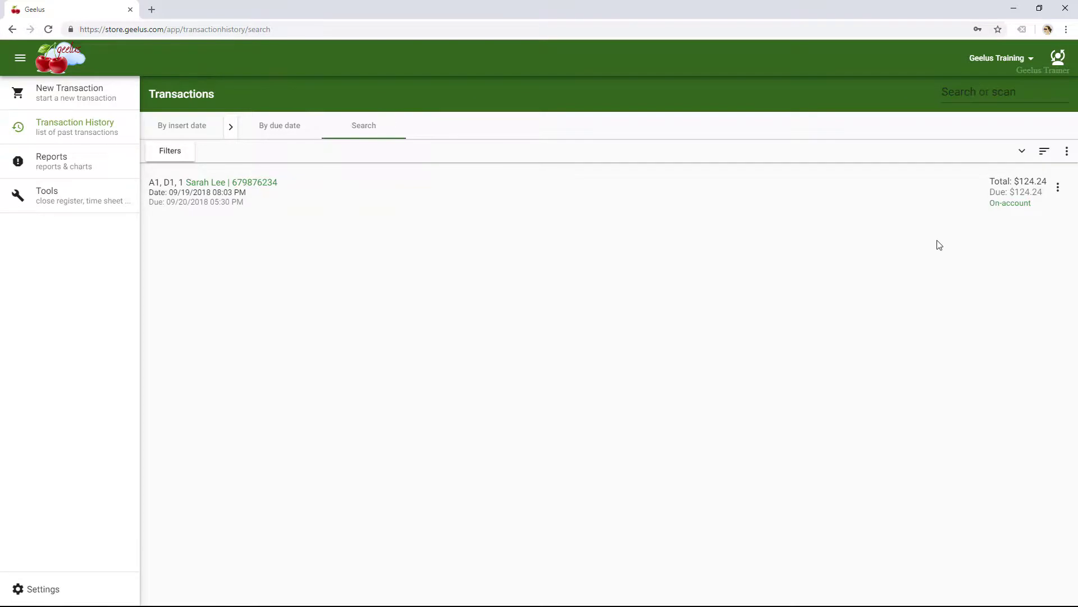
Search by the first digits of a customer's mobile number and open the matching customer's transactions.
left_click(960, 91)
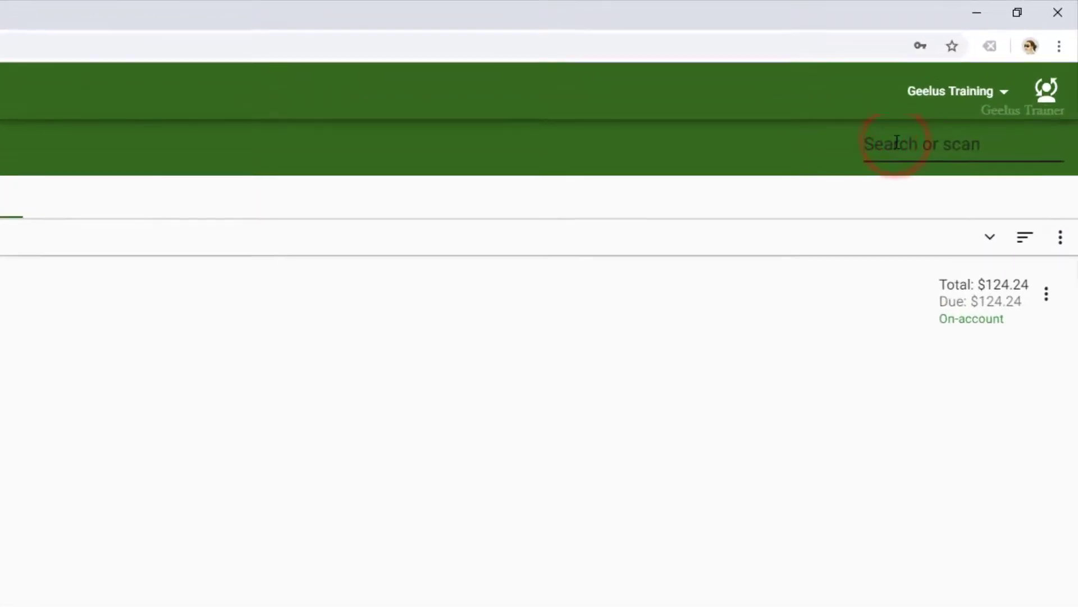
type("679")
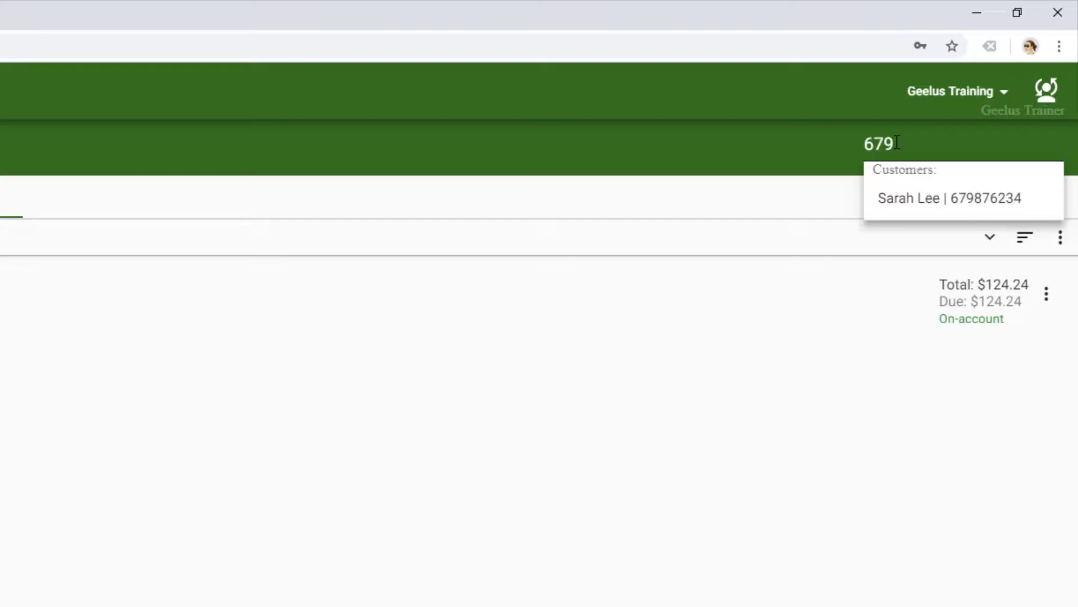
left_click(893, 197)
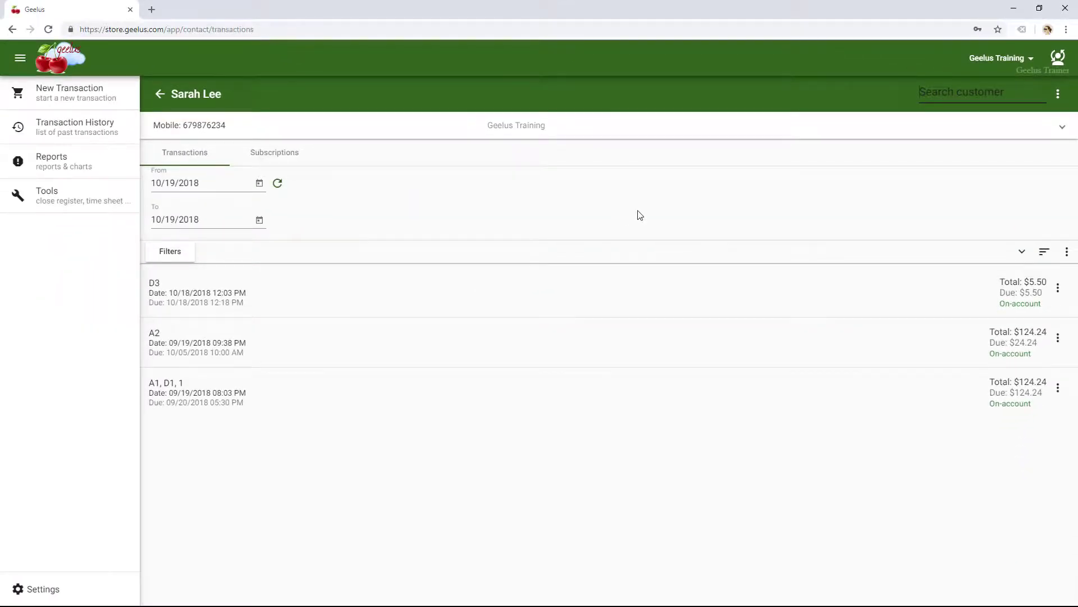
View the customer's full details and available customer actions, and leave the customer page.
left_click(972, 133)
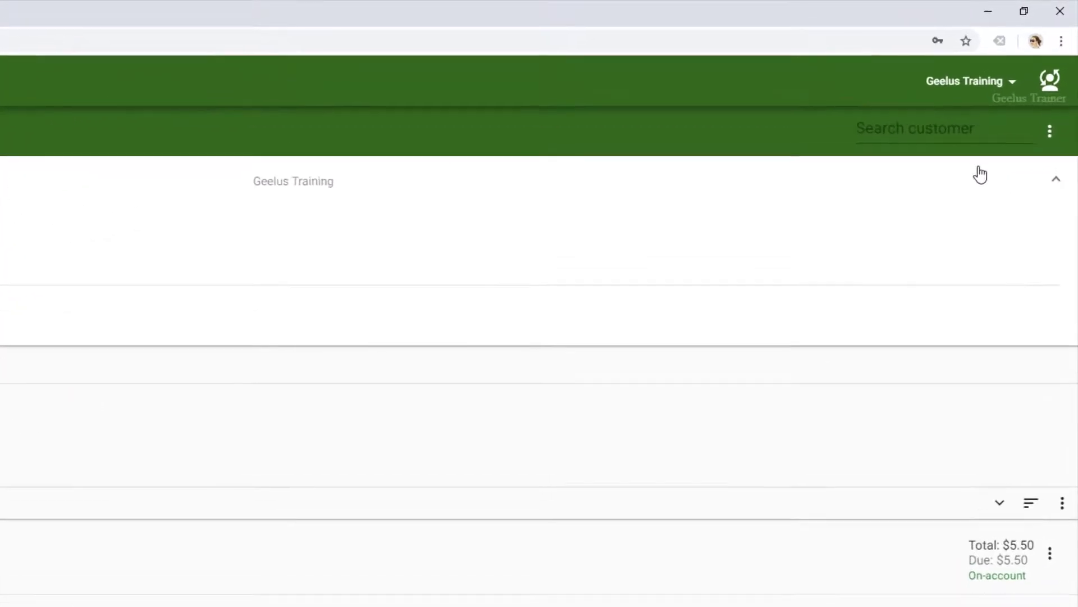
left_click(1058, 135)
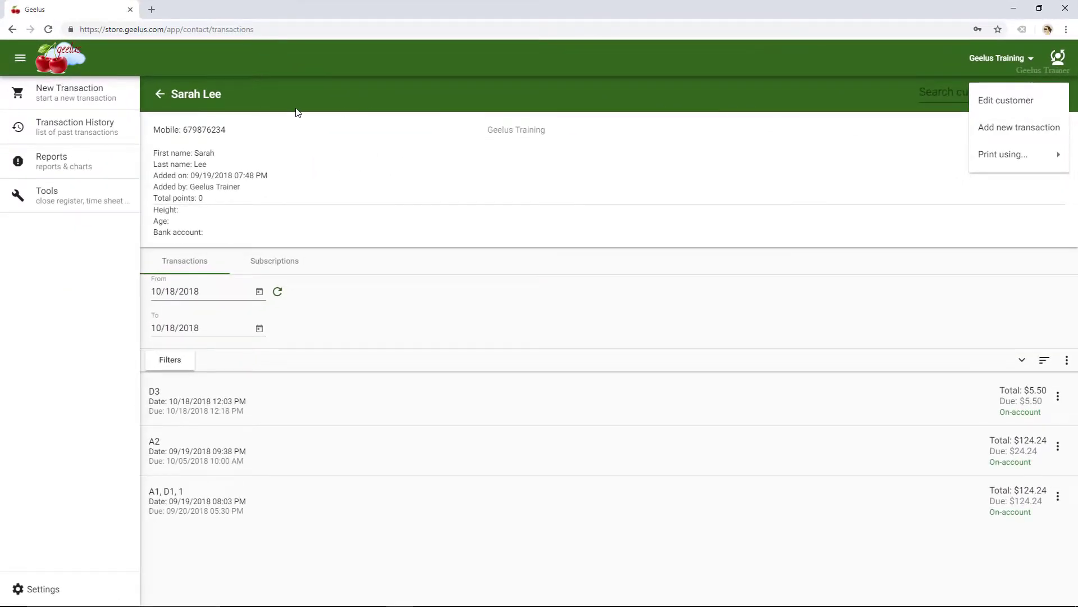
left_click(160, 95)
left_click(159, 96)
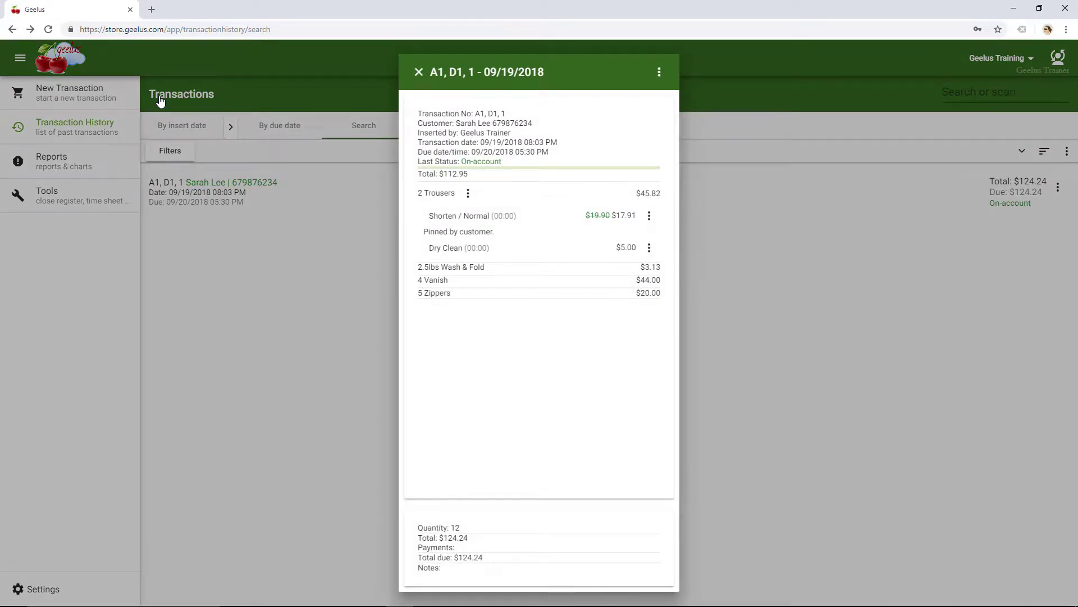
Compare the transaction lists by insert date and by due date, ending on the insert date list.
left_click(165, 126)
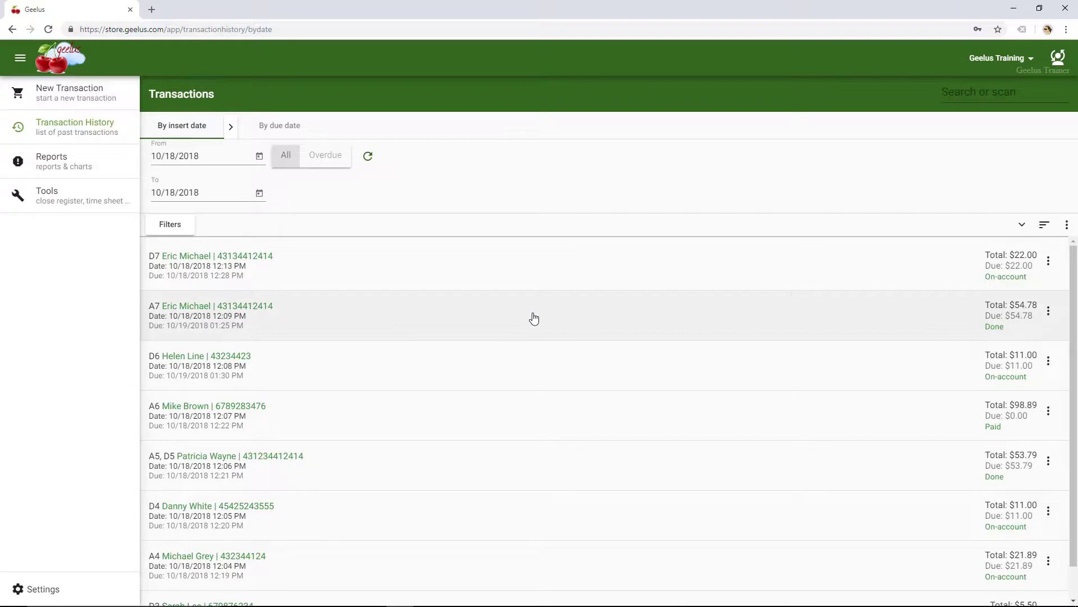
left_click(261, 131)
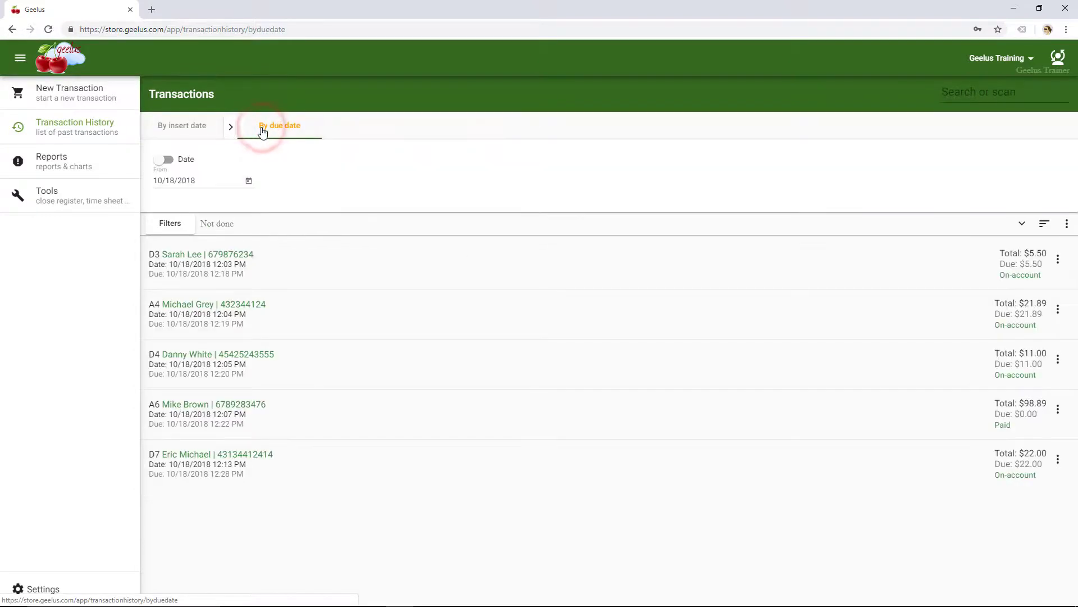
left_click(192, 131)
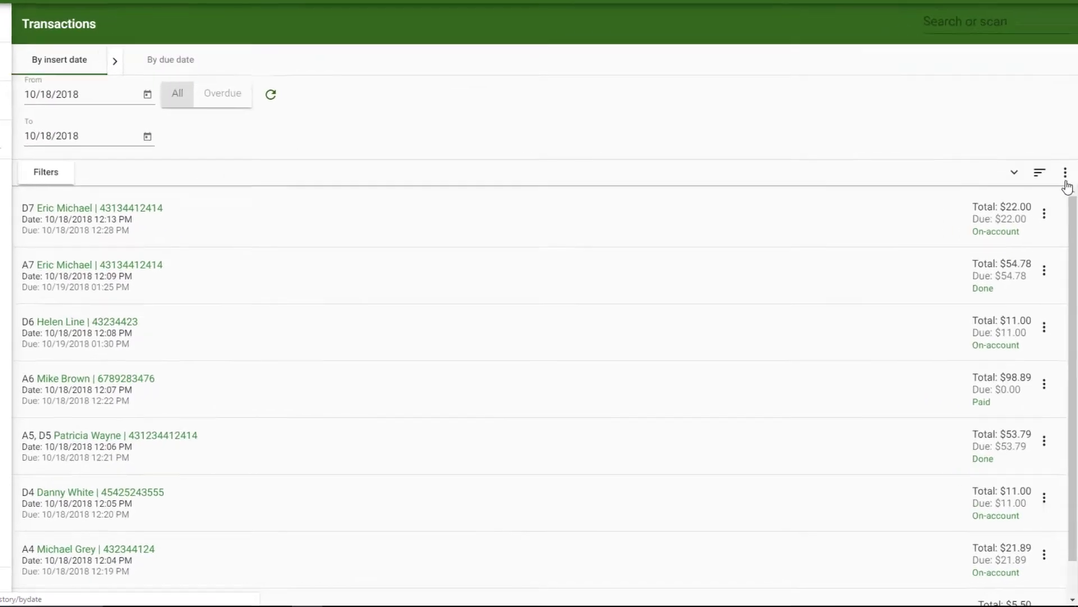
Examine the actions available for the first listed transaction, including its email, text message and extra field options.
left_click(1036, 119)
mouse_move(1039, 121)
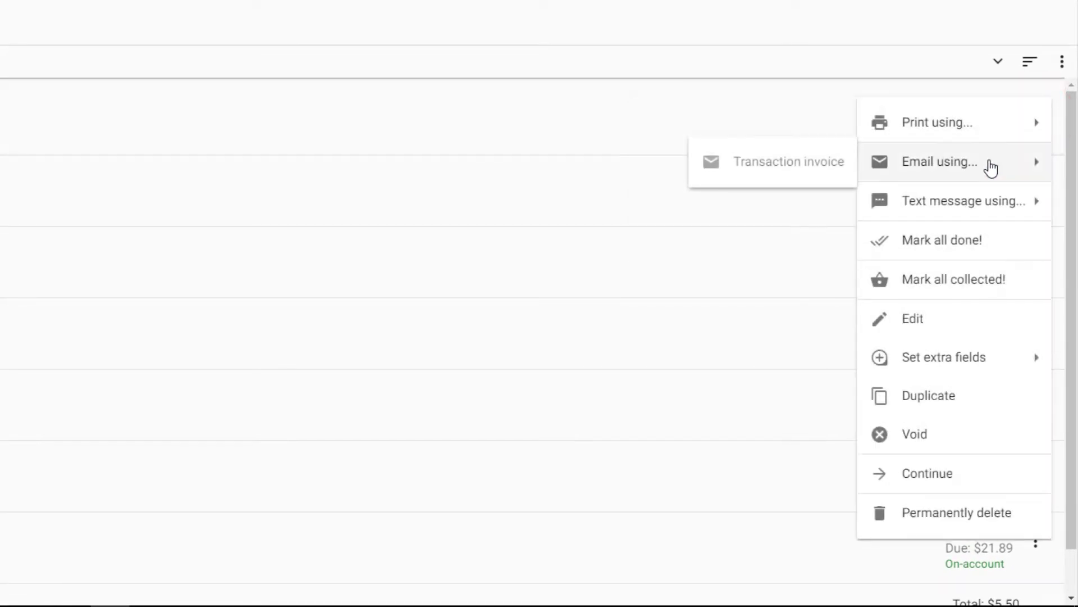
mouse_move(984, 206)
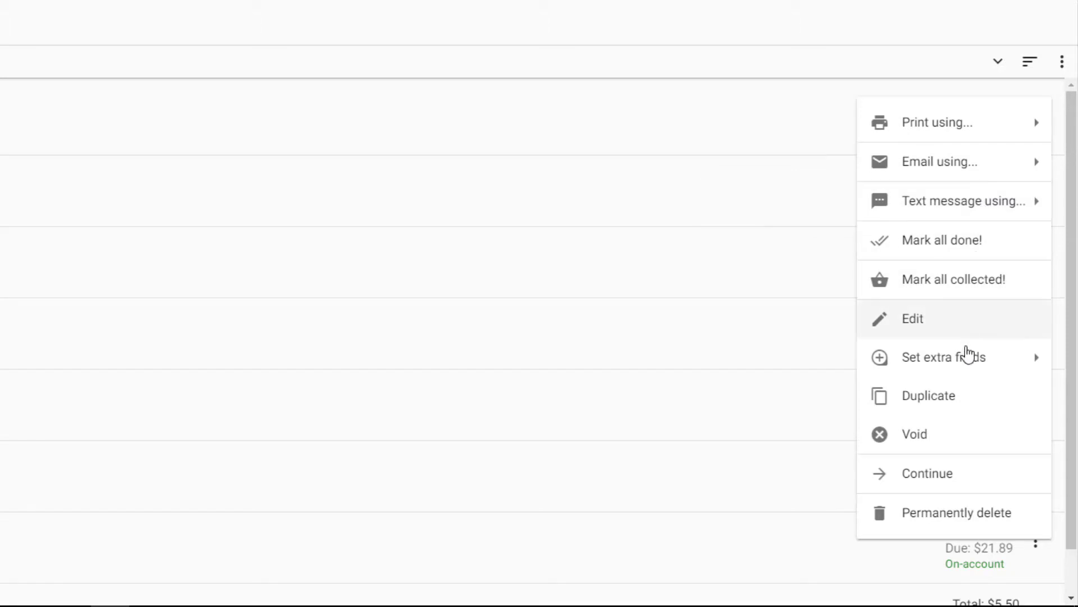
mouse_move(966, 357)
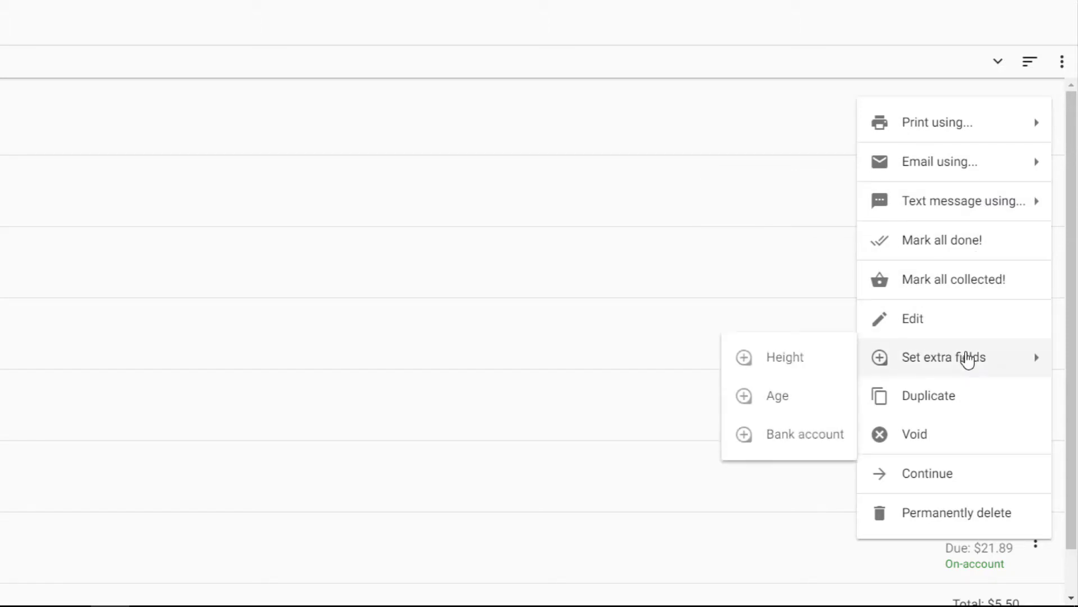
left_click(825, 56)
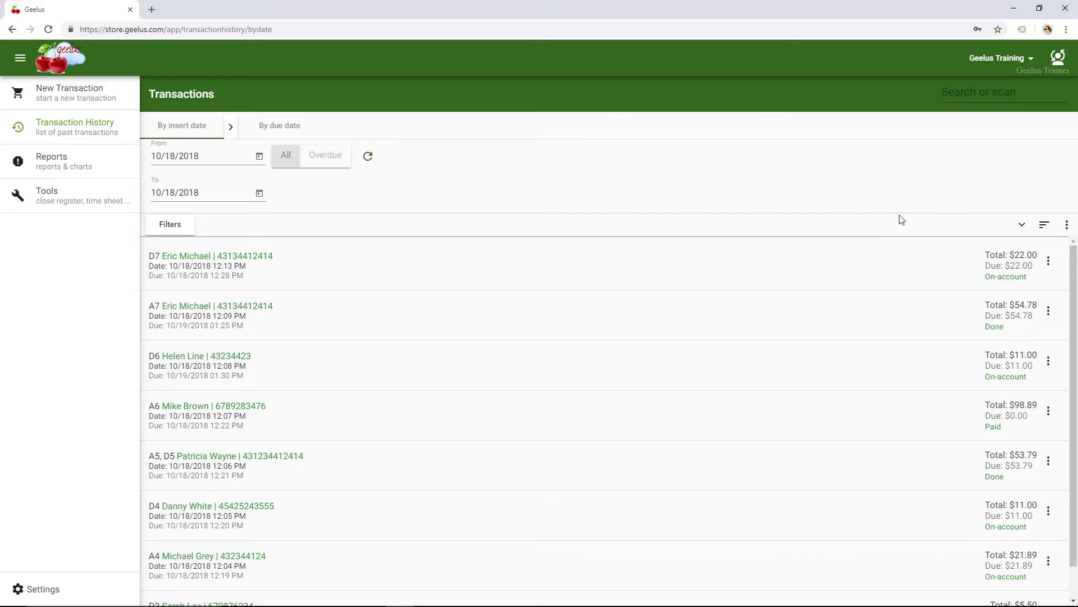